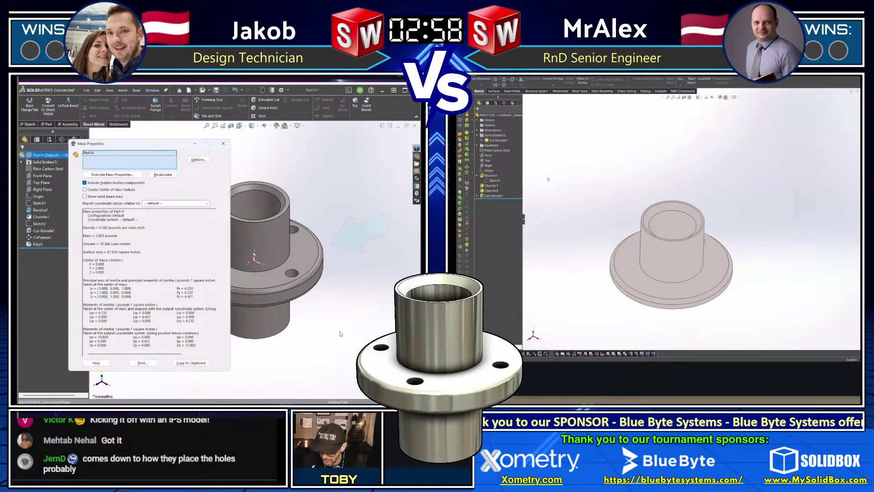
Circular-pattern the bolt-hole cut around the second hub's axis.
middle_drag(624, 201, 615, 215)
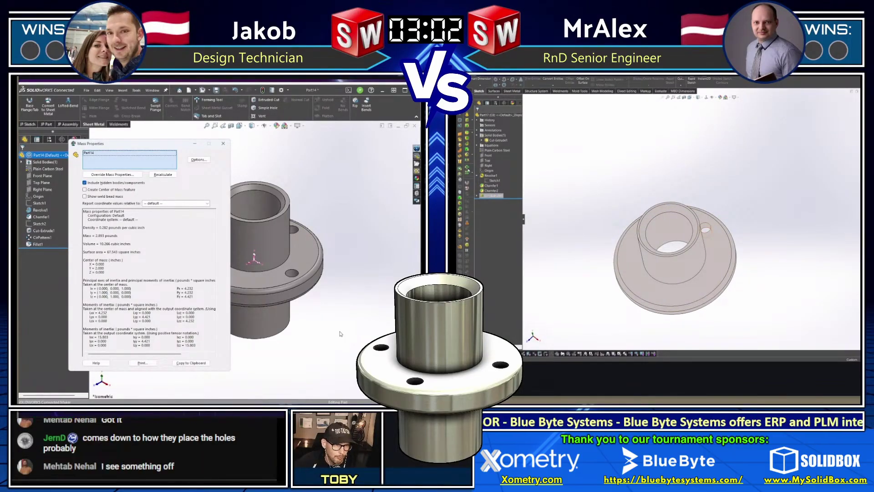
click(492, 196)
click(686, 264)
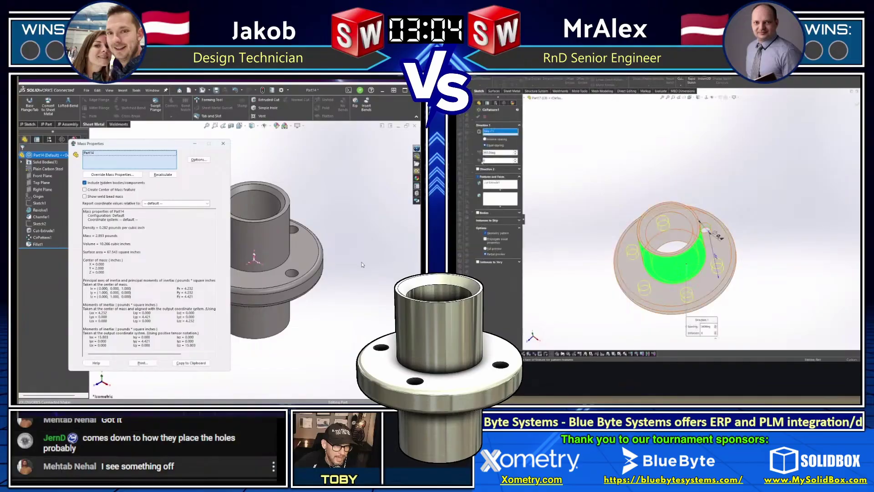
Close Mass Properties, reopen Chamfer1 for editing, and confirm the second hub's mirror.
click(223, 144)
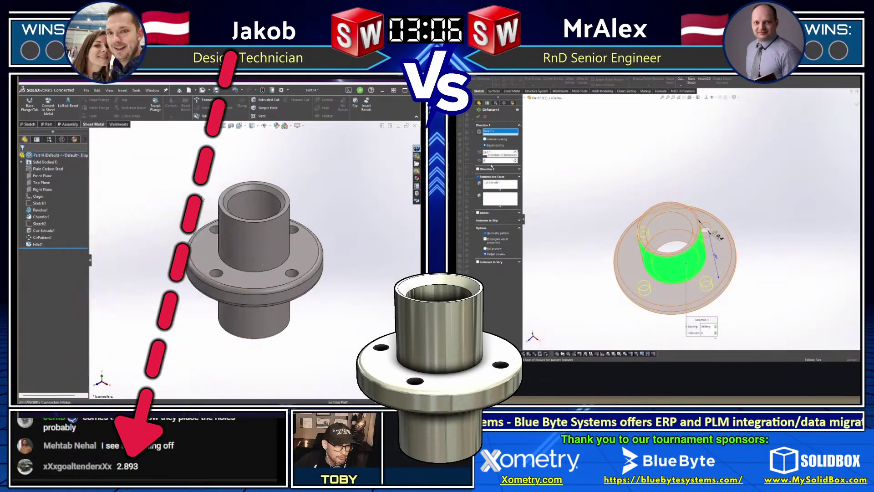
click(41, 217)
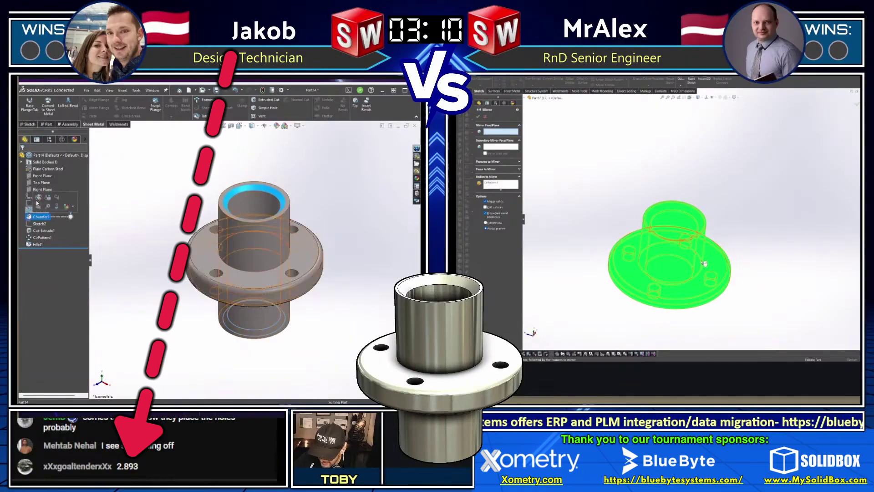
click(51, 200)
key(Return)
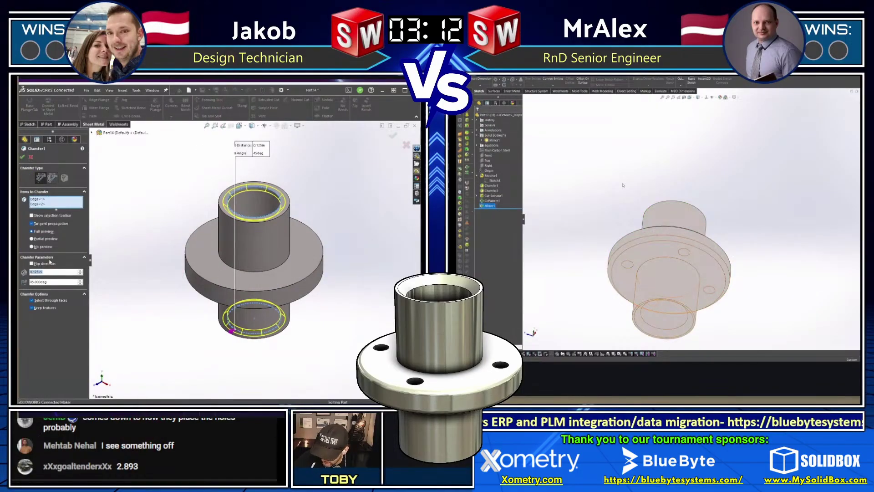
Double the chamfer distance to 0.250 in and accept it.
text(*2)
key(Return)
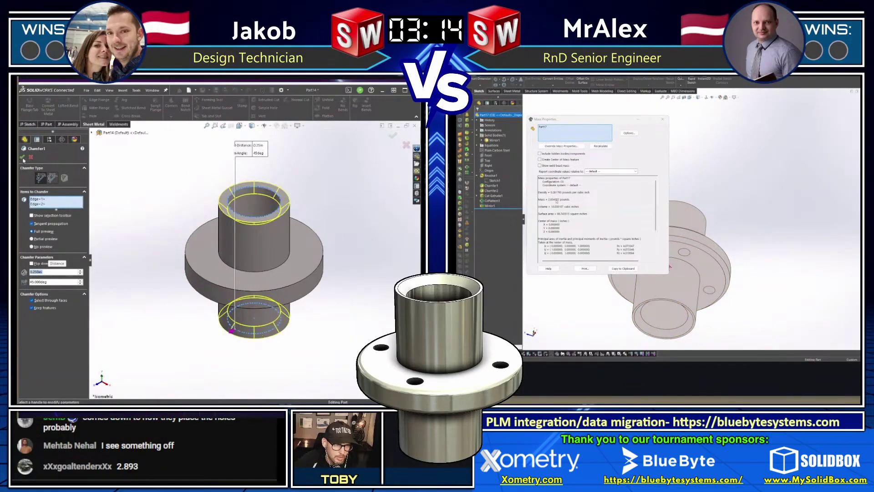
click(22, 157)
triple_click(557, 201)
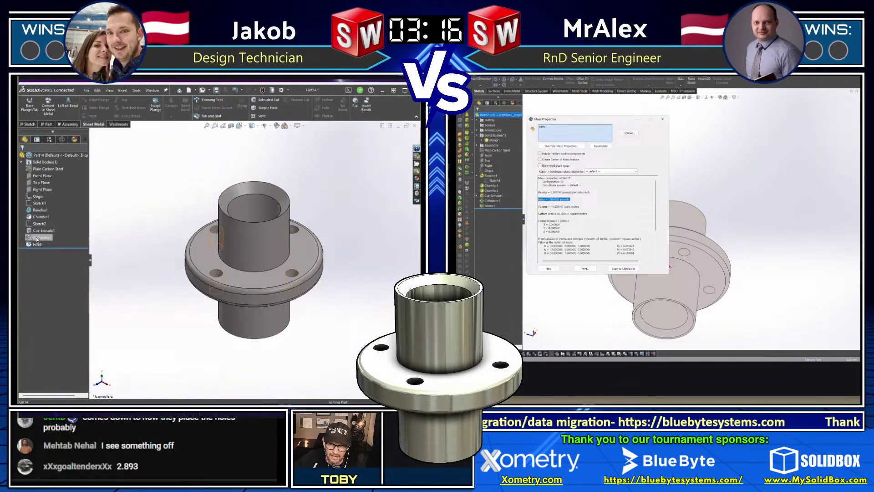
Reopen Chamfer1, change the distance value, and dismiss the global variable prompt.
click(40, 217)
click(37, 197)
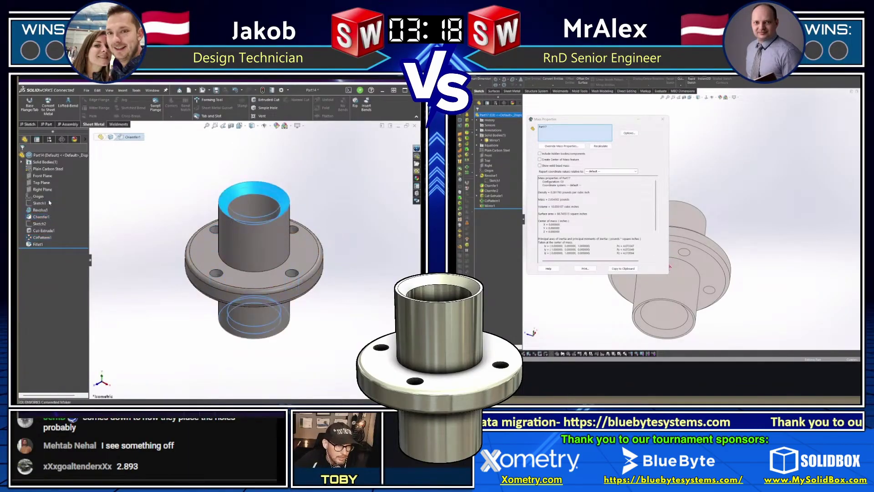
key(End)
key(BackSpace)
text(2)
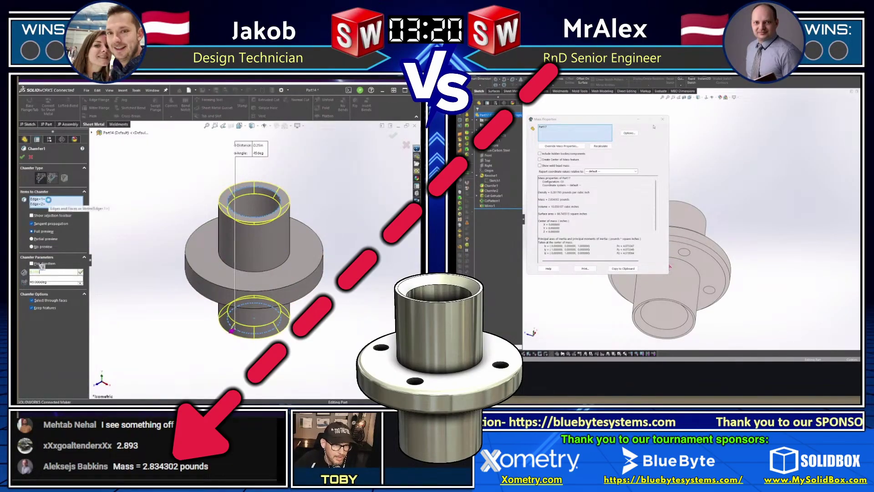
key(Return)
click(214, 250)
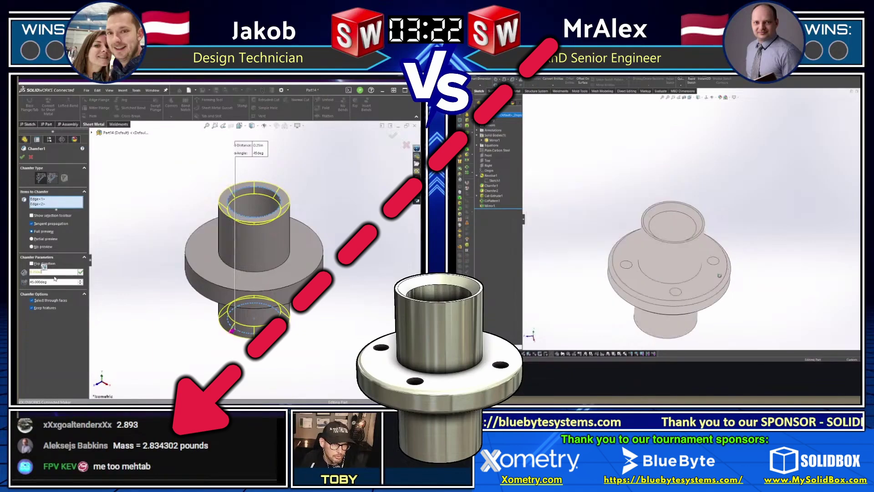
Set Chamfer1's distance back to 0.125 in and accept it.
middle_drag(726, 227, 761, 221)
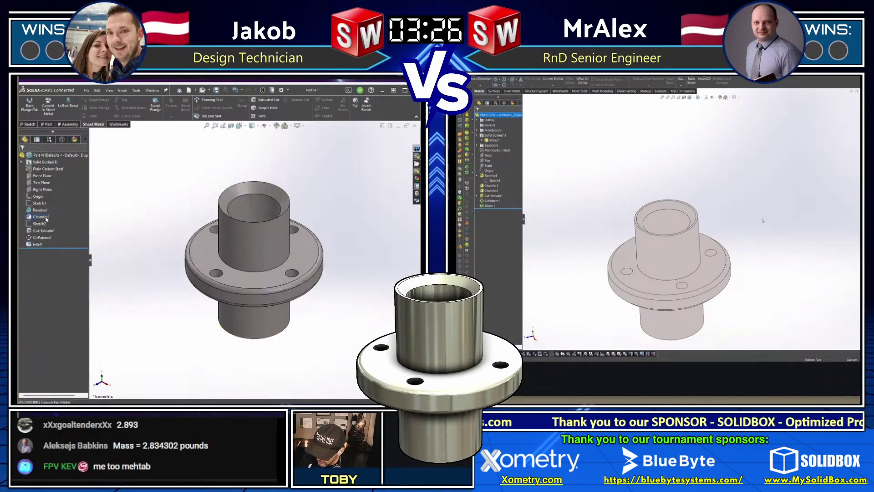
click(41, 217)
click(53, 203)
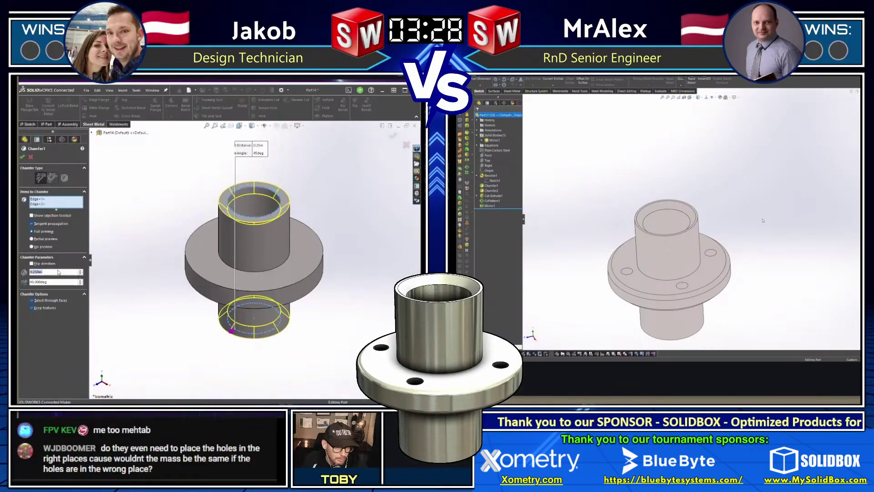
text(0.125)
key(Return)
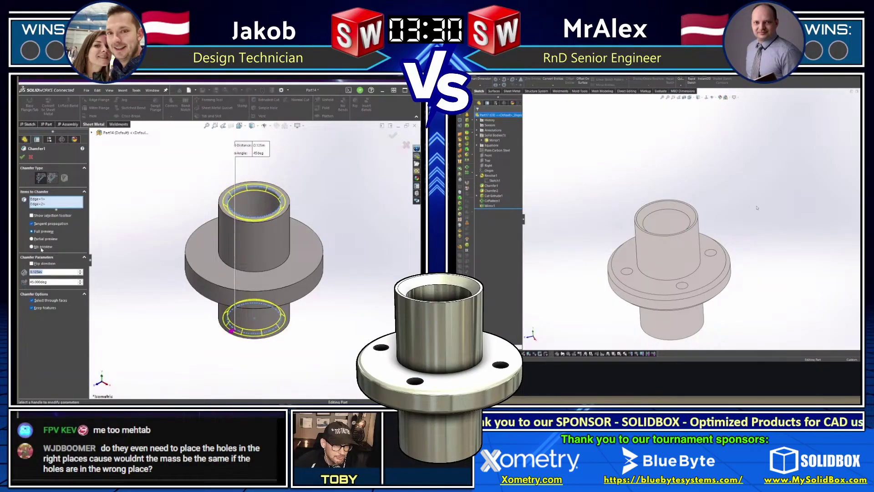
click(22, 157)
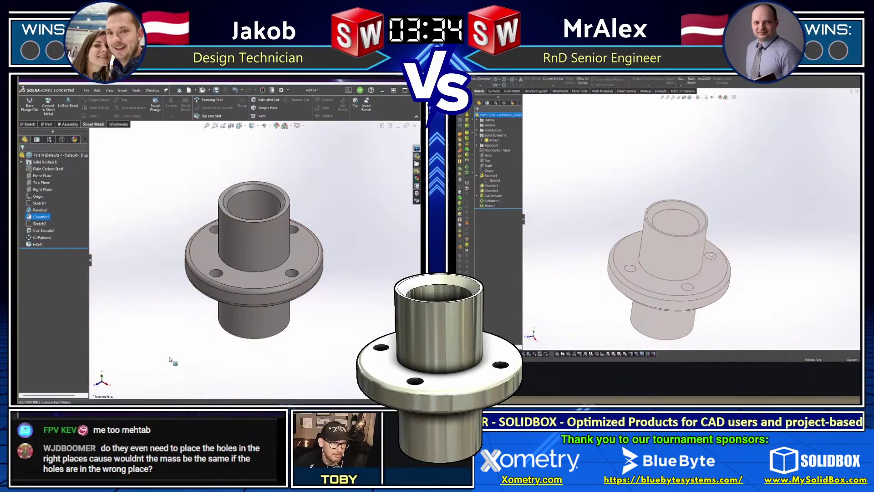
From the bottom view, select the bore edge to read its diameter, then return to isometric.
key(ctrl+6)
scroll(153, 301, up, 4)
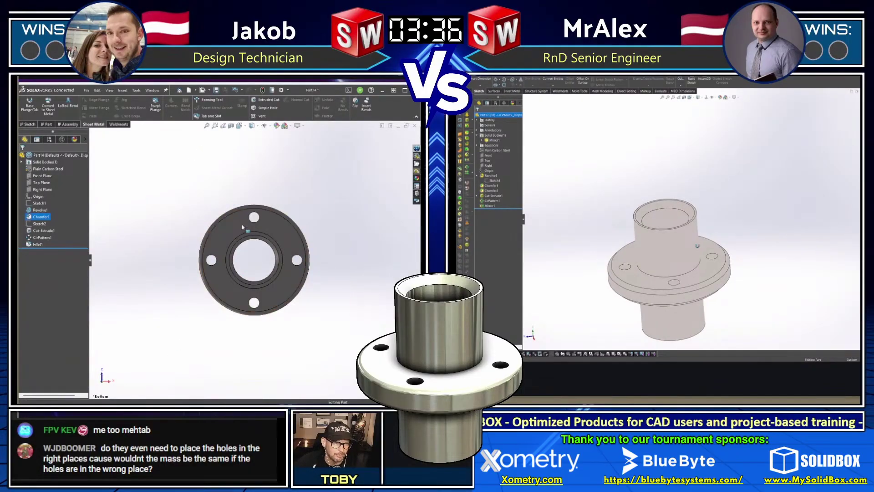
click(259, 240)
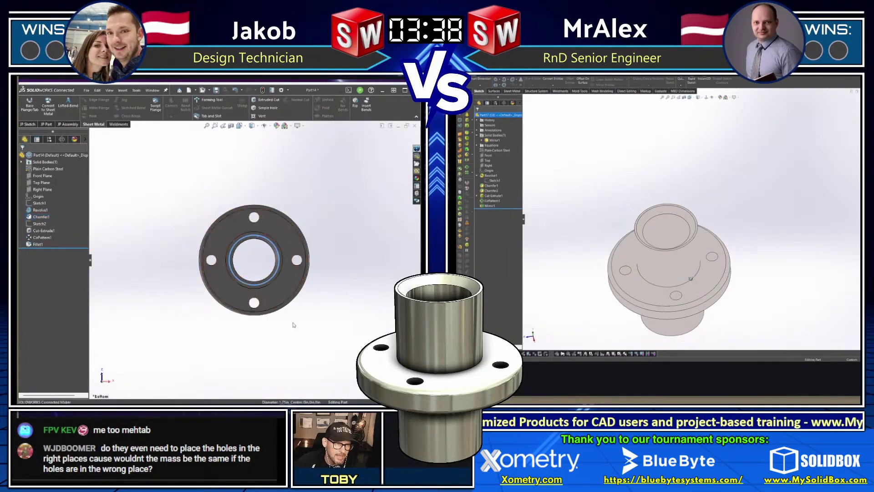
key(ctrl+7)
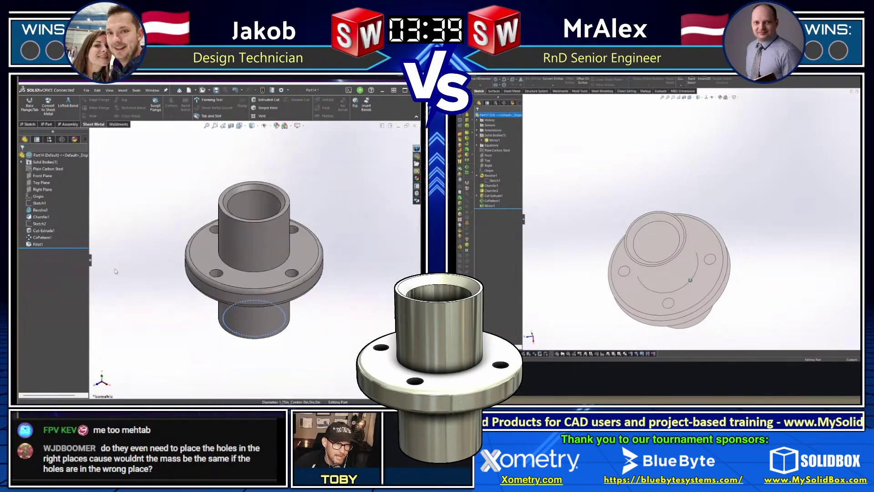
Increase Chamfer1's distance by 0.05 in and accept the change.
click(40, 217)
middle_drag(743, 280, 717, 256)
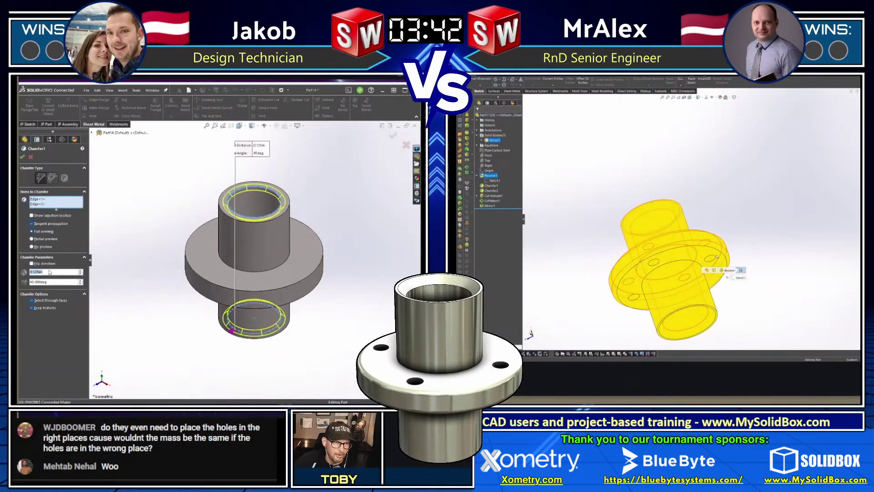
click(717, 256)
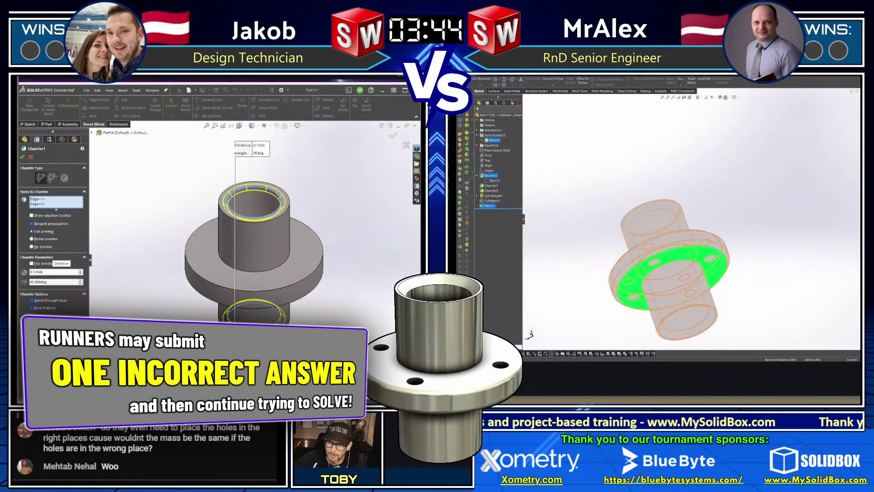
text(+0.05)
key(Return)
click(769, 178)
middle_drag(769, 178, 755, 296)
click(21, 157)
Select the bore's chamfer face and the second hub's revolve profile sketch, then show mass properties.
click(660, 266)
middle_drag(701, 228, 692, 173)
click(231, 196)
scroll(704, 219, up, 4)
click(491, 180)
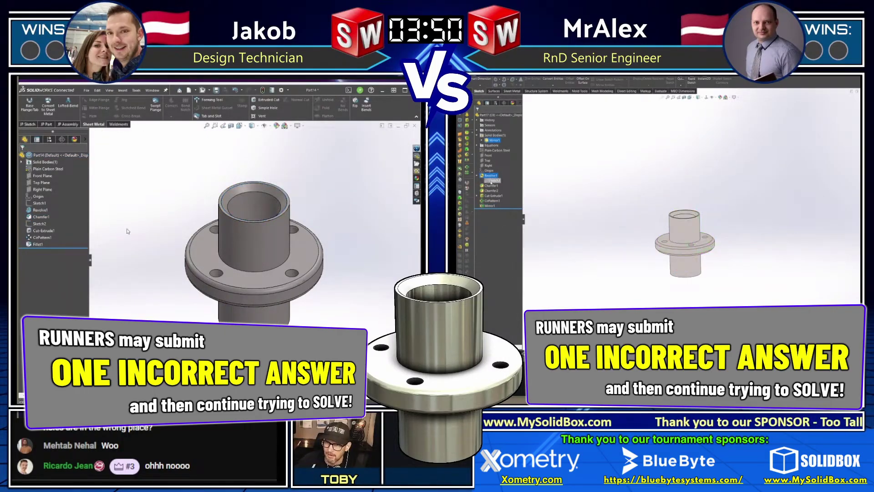
key(m)
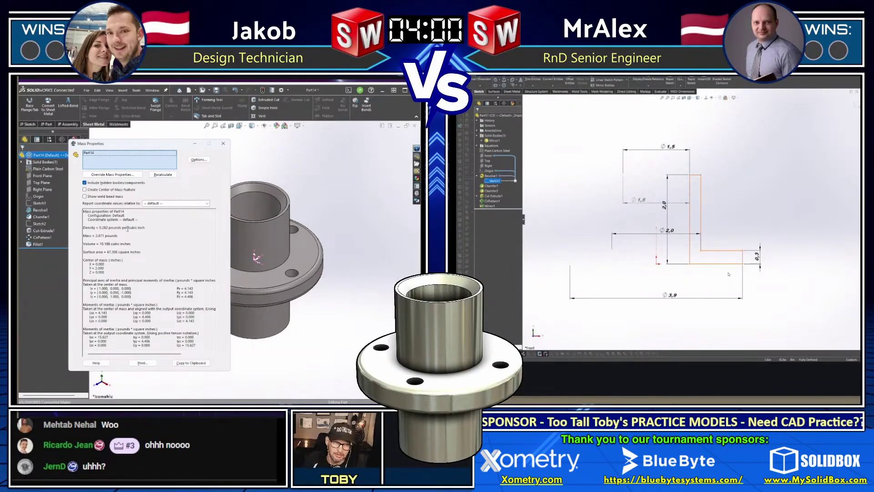
Close the mass properties report and exit the profile sketch to rebuild the hub.
click(223, 144)
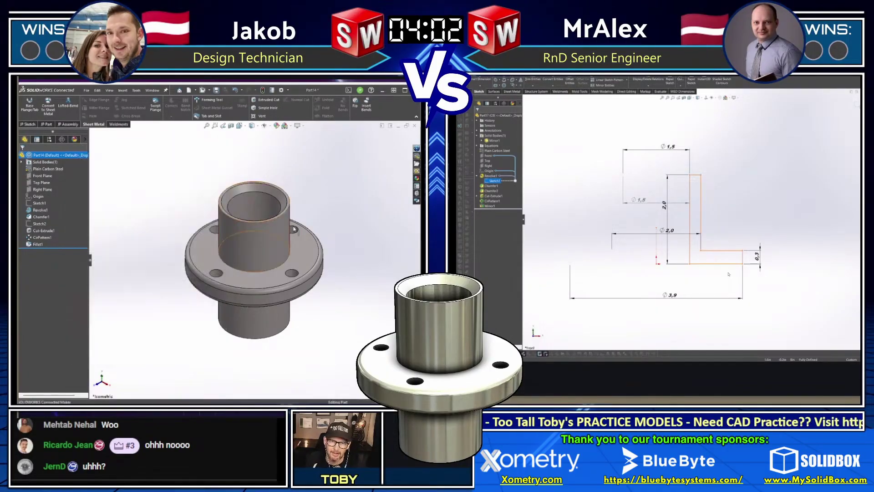
click(292, 228)
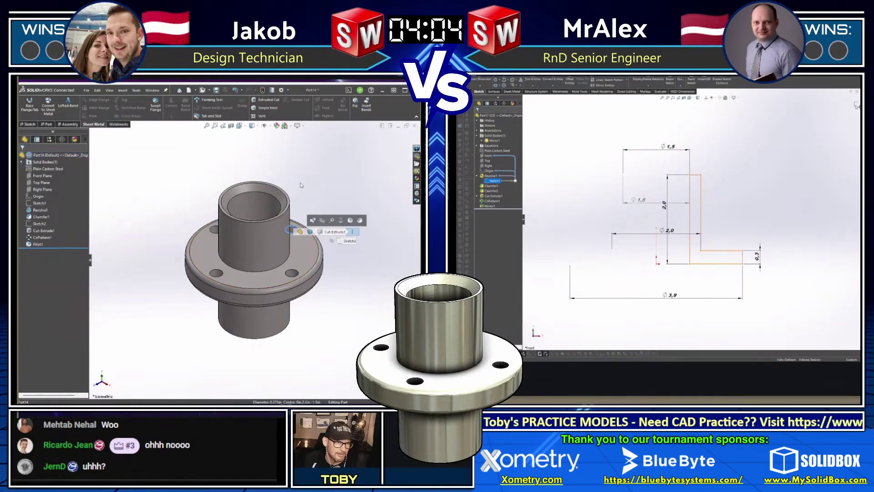
key(ctrl+b)
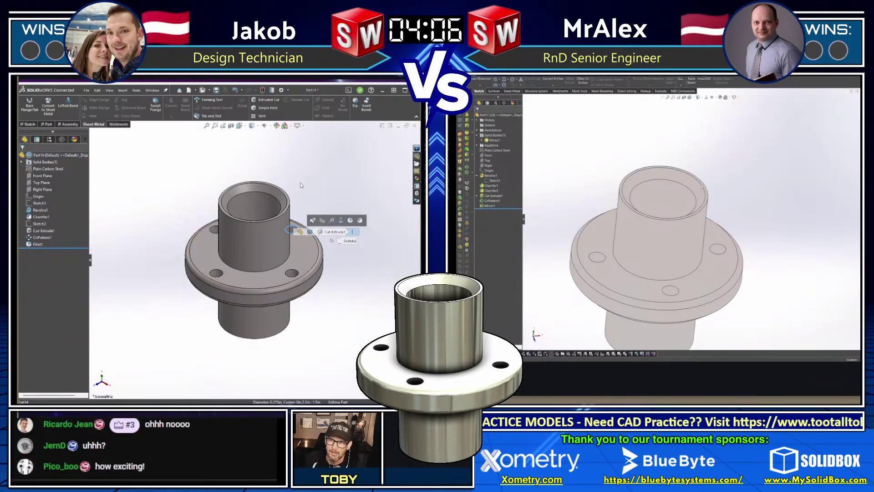
click(300, 185)
Select the boss and flange top and bottom faces to check flange thickness and its chamfered edge.
click(704, 188)
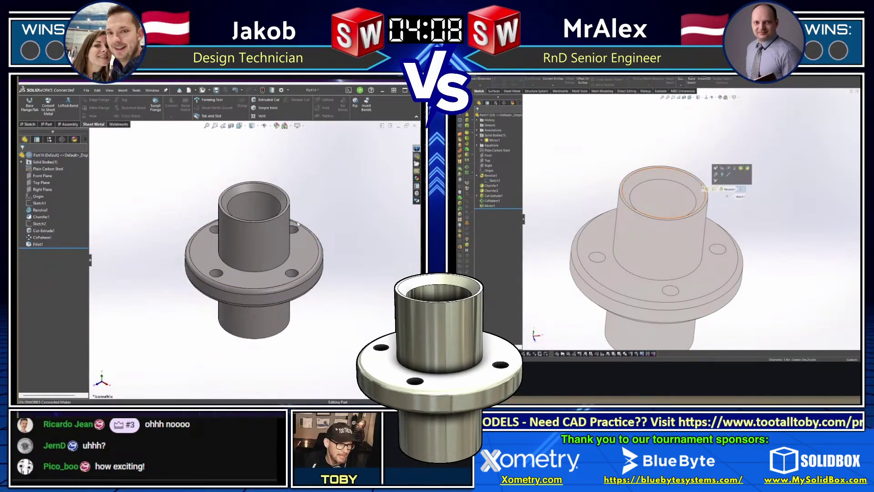
click(268, 219)
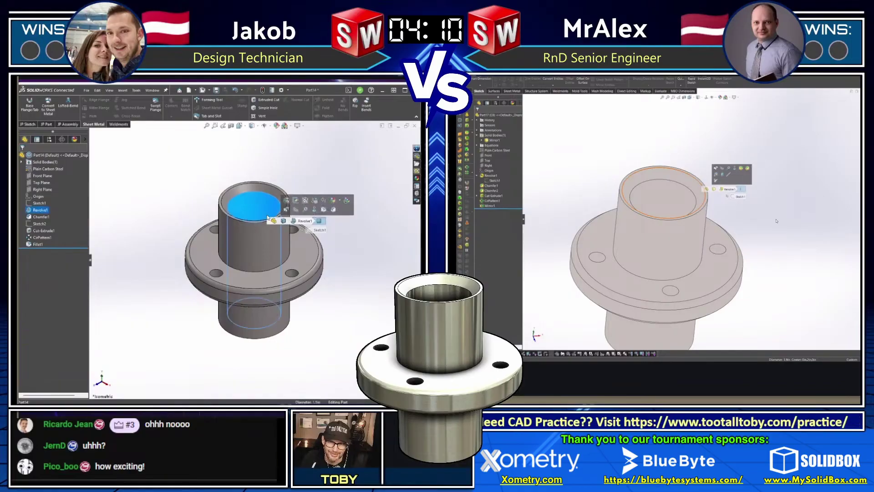
click(295, 234)
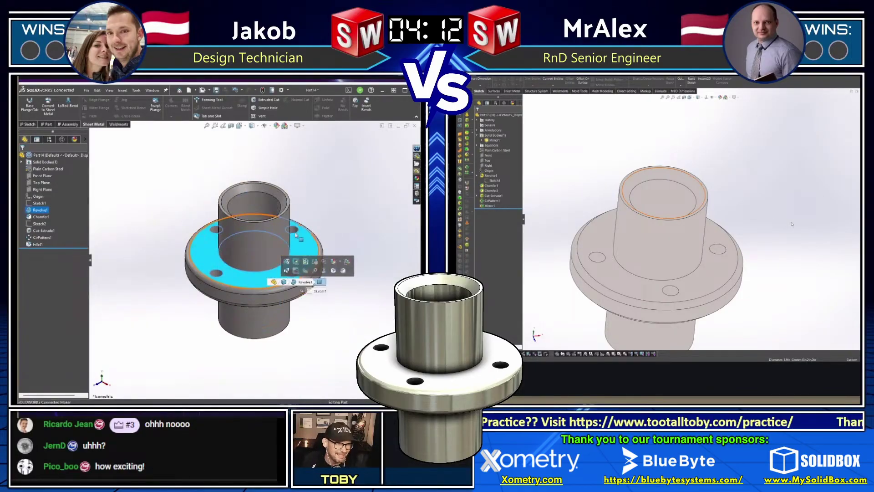
middle_drag(296, 234, 311, 196)
ctrl+click(297, 250)
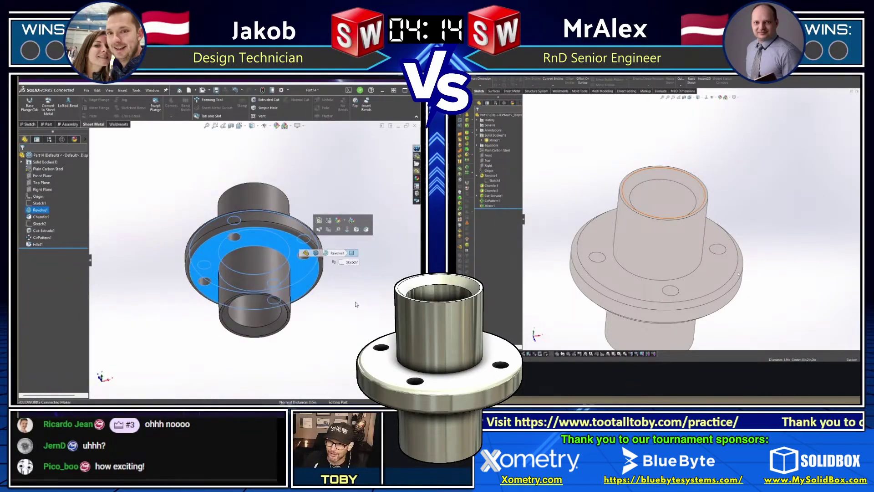
click(738, 275)
click(356, 304)
Display Revolve1's dimensions and return the view to isometric.
middle_drag(725, 289, 788, 306)
double_click(262, 264)
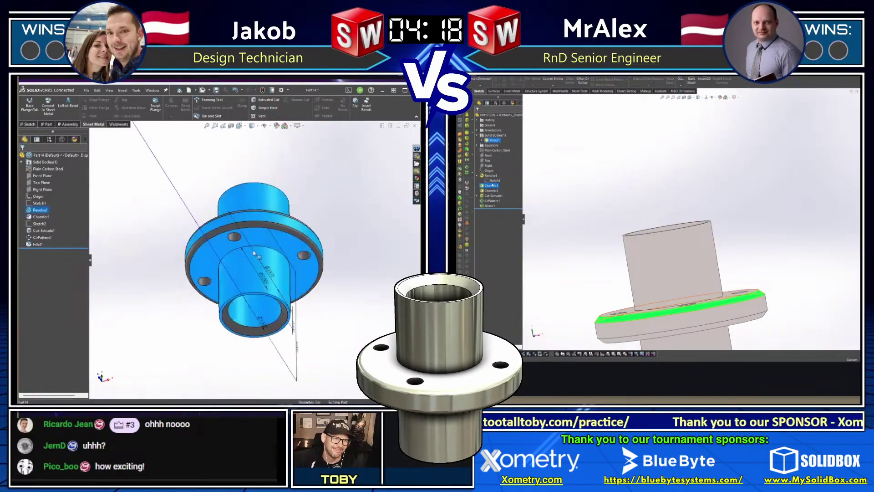
key(ctrl+7)
middle_drag(282, 295, 266, 292)
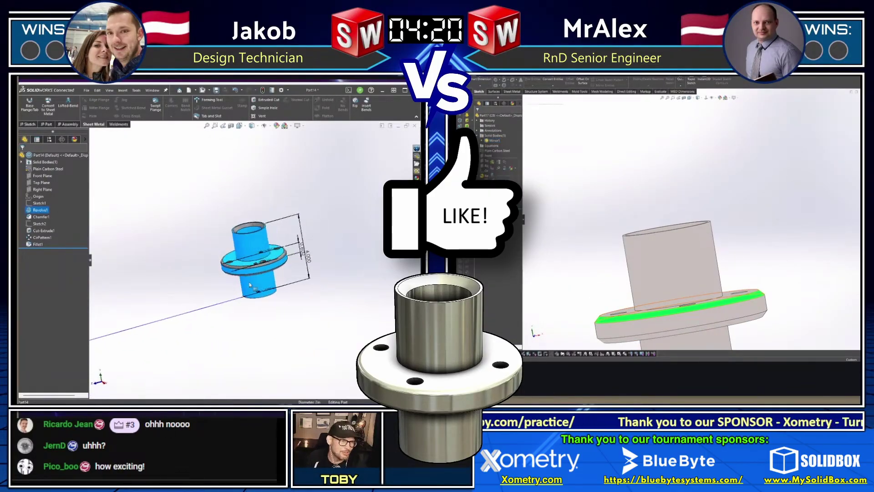
click(261, 321)
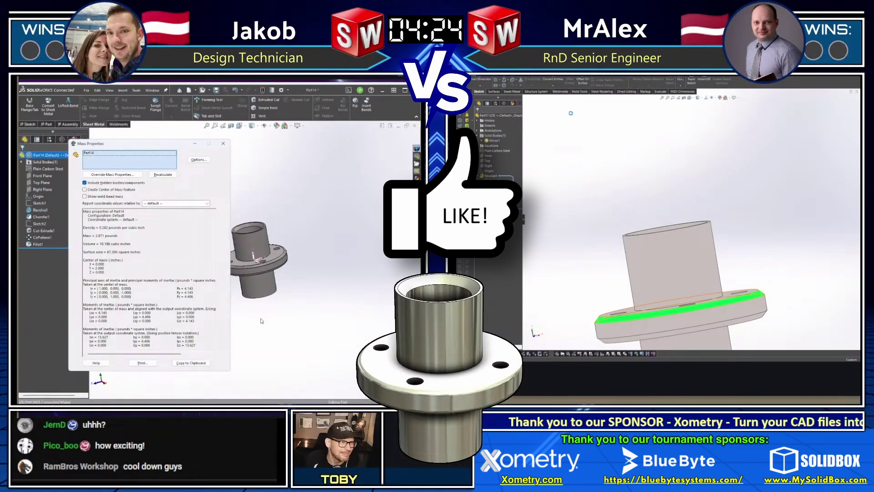
Delete Chamfer1 and pick the flange's top edge for a fillet.
key(Delete)
key(Return)
click(763, 292)
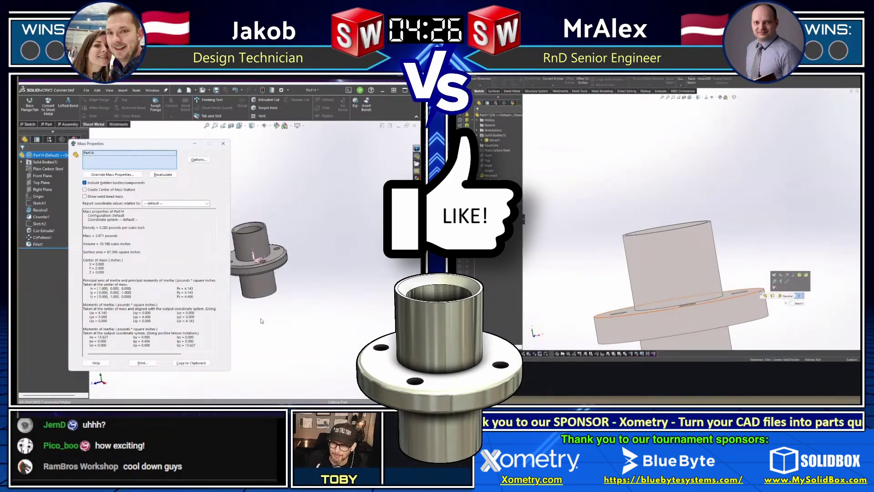
scroll(295, 228, down, 2)
middle_drag(289, 272, 268, 269)
click(258, 272)
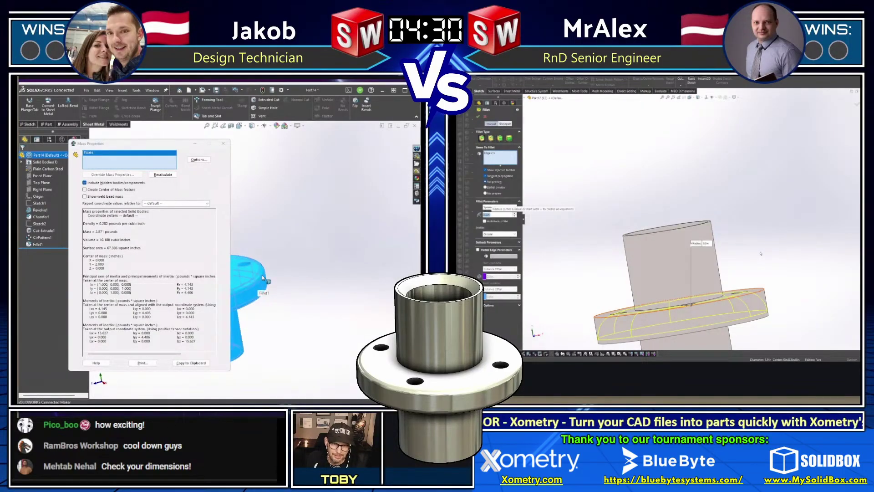
Fillet the flange's top and bottom edges with a 0.125 in radius.
text(0.125)
key(Return)
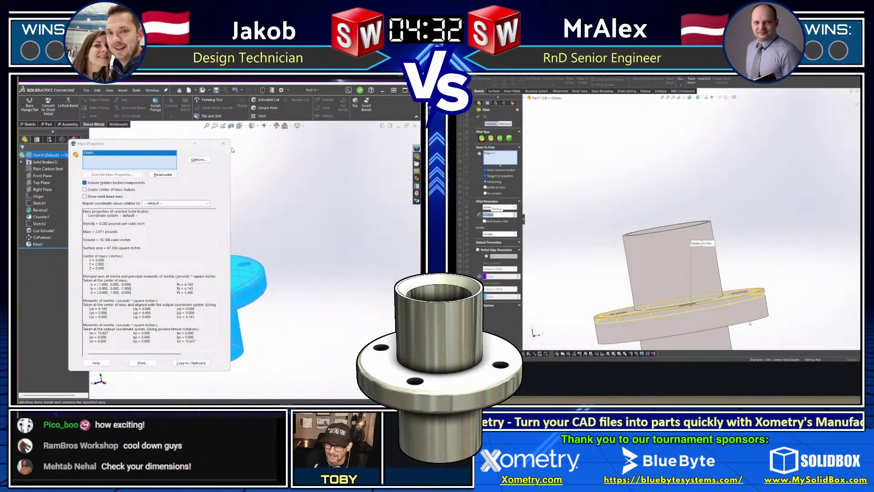
click(223, 143)
click(750, 323)
click(260, 275)
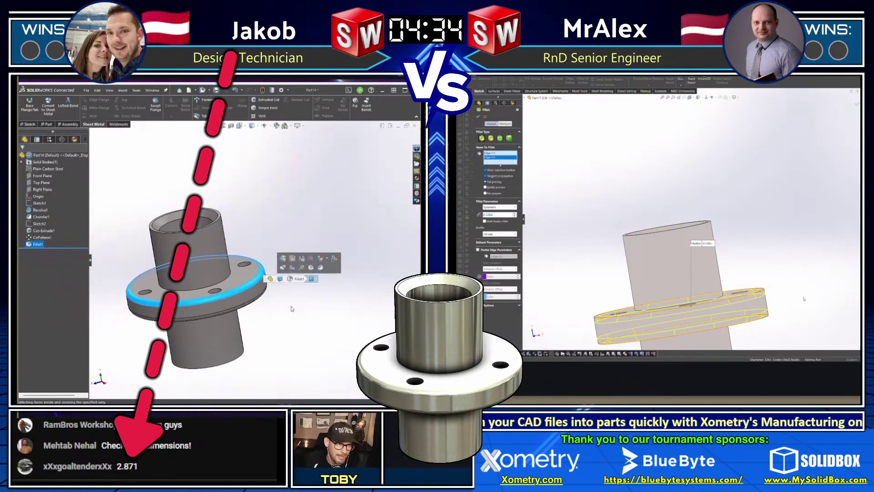
right_click(804, 299)
click(804, 293)
Open the part's mass properties and inspect the new fillet face up close.
middle_drag(292, 309, 289, 342)
click(263, 338)
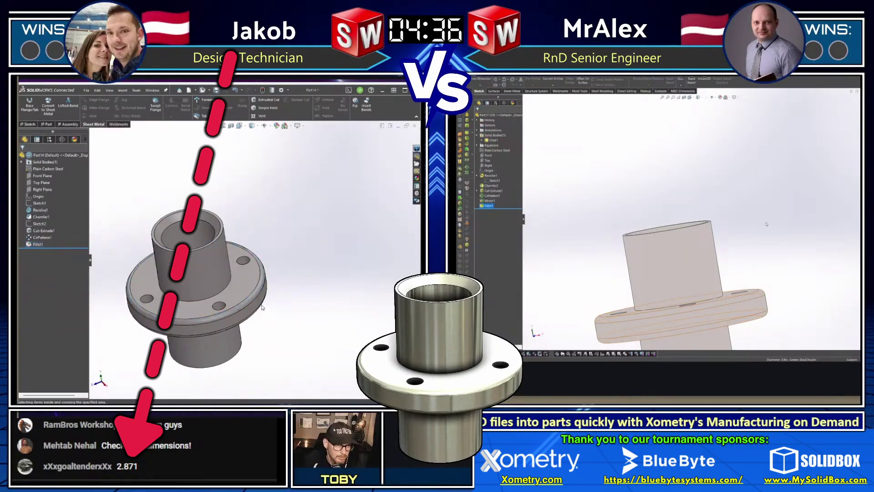
scroll(263, 307, down, 4)
click(247, 267)
click(281, 211)
middle_drag(273, 210, 258, 208)
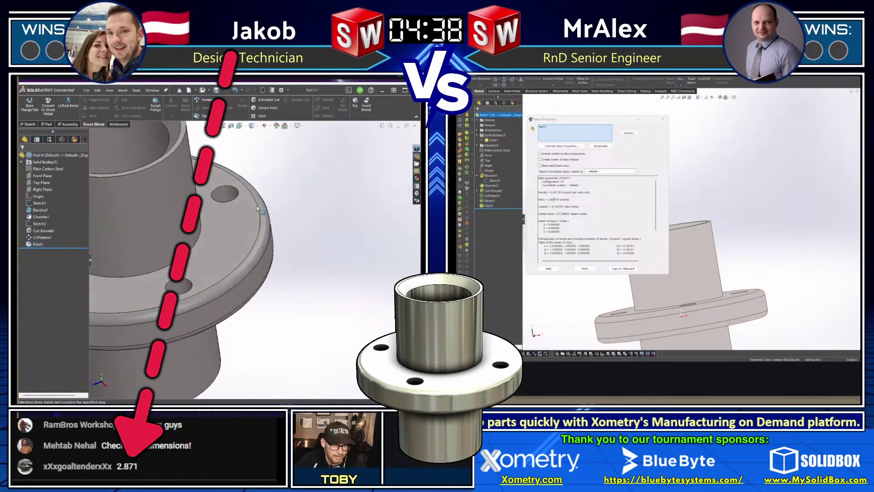
key(ctrl+7)
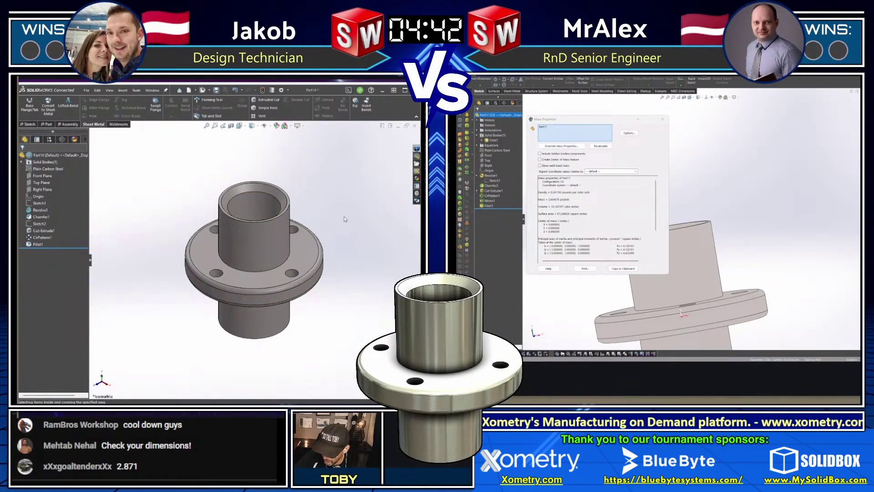
click(276, 199)
click(276, 179)
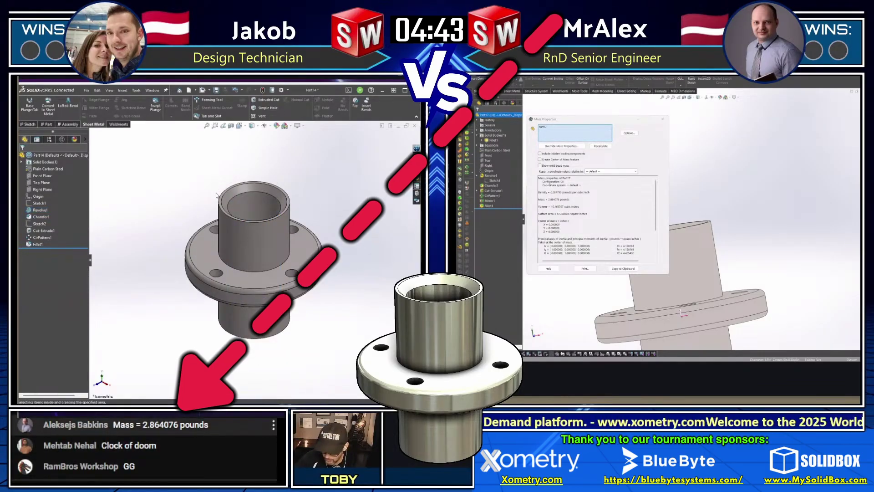
click(39, 223)
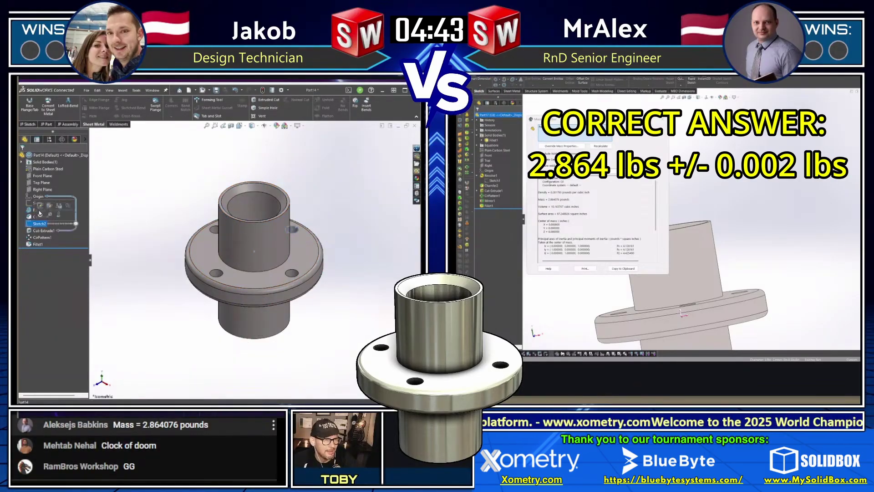